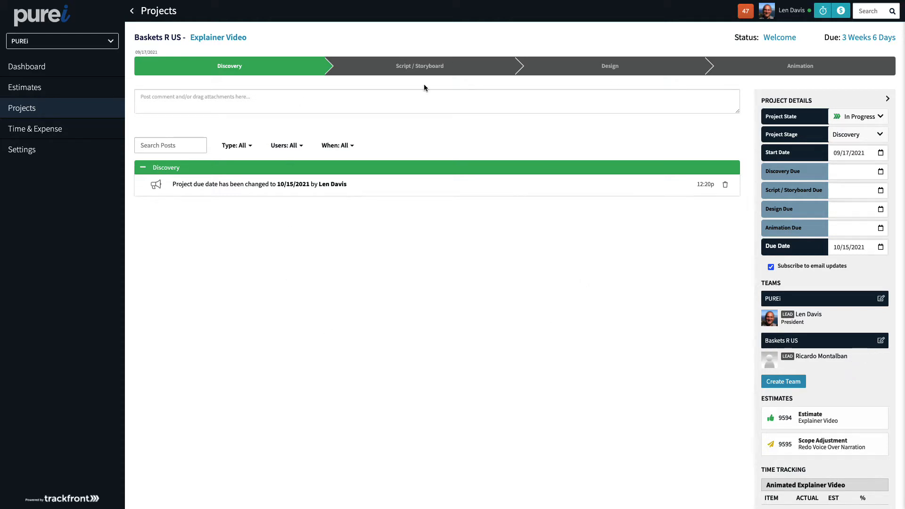
# - Post the comment "this is a post" to the project's Discovery stage
pyautogui.click(316, 99)
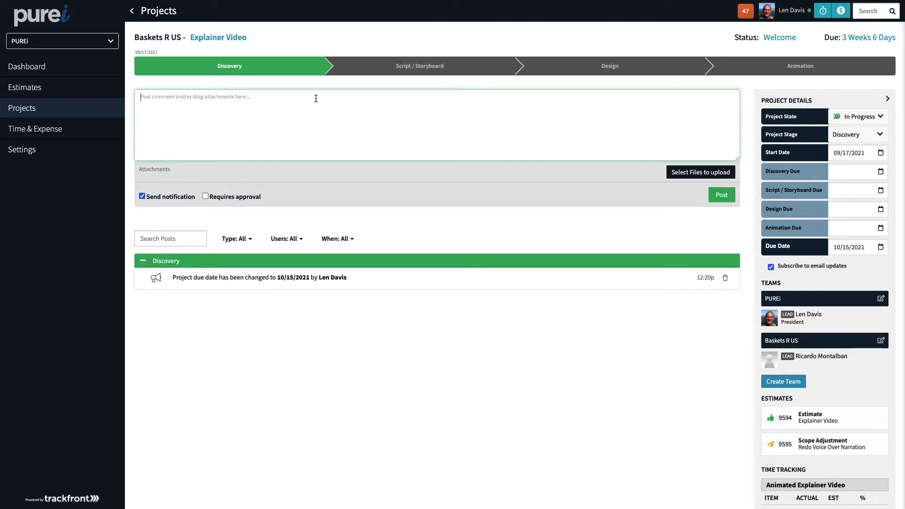
pyautogui.write('this is a post')
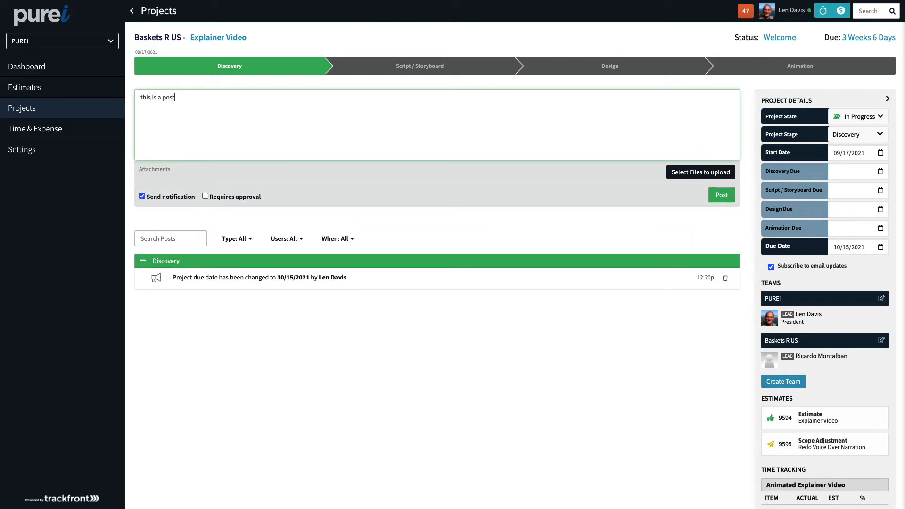
pyautogui.click(720, 197)
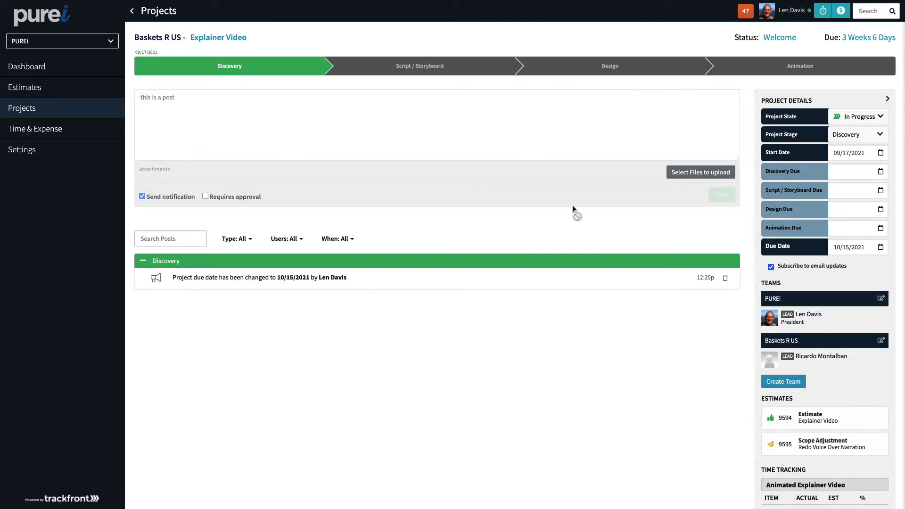
# - Draft the comment "this is another post" and attach the two Trackfront PUREi T&C RTF files plus the DJI livechat screencapture PDF
pyautogui.scroll(-3, 573, 208)
pyautogui.scroll(-2, 573, 210)
pyautogui.scroll(5, 568, 215)
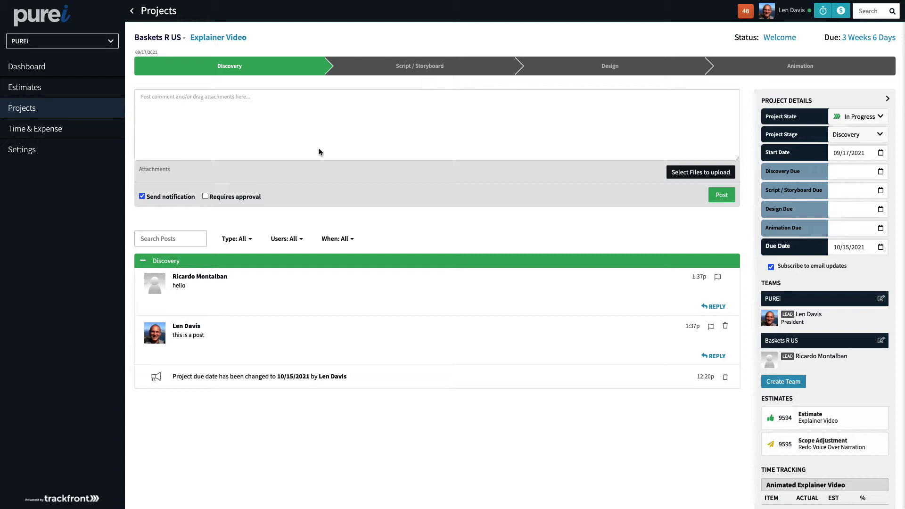
pyautogui.click(304, 134)
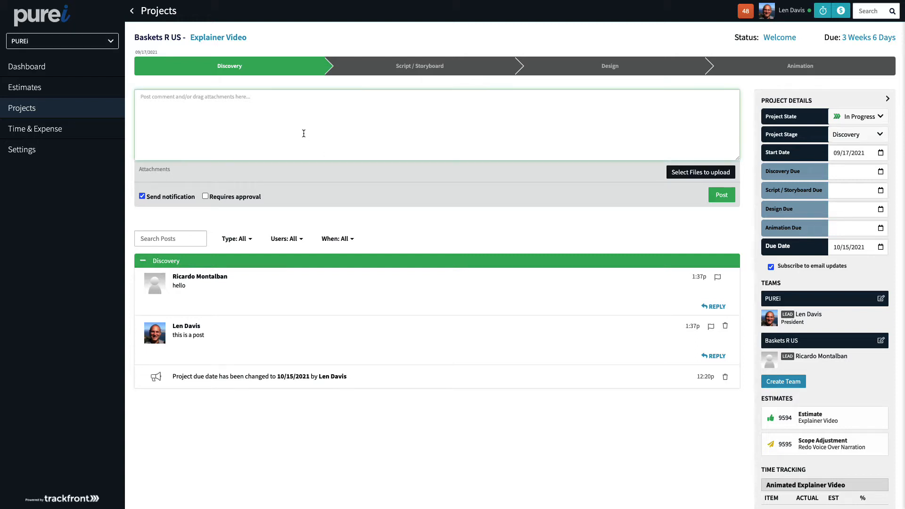
pyautogui.write('this is anot')
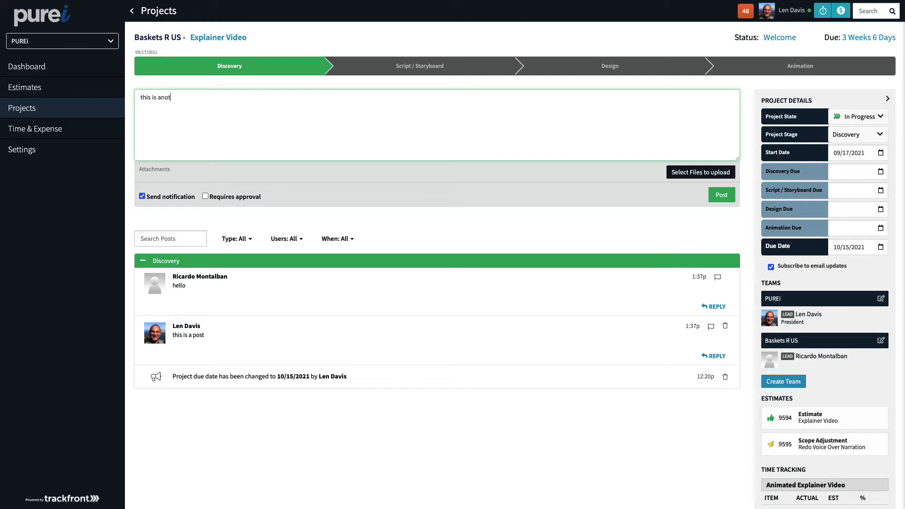
pyautogui.write('her post')
pyautogui.moveTo(3, 309); pyautogui.dragTo(403, 130)
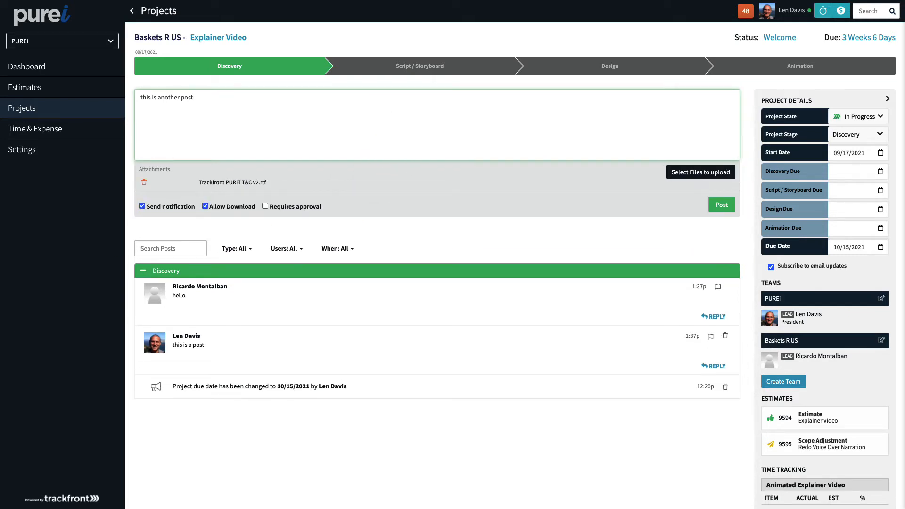
pyautogui.moveTo(3, 309); pyautogui.dragTo(405, 138)
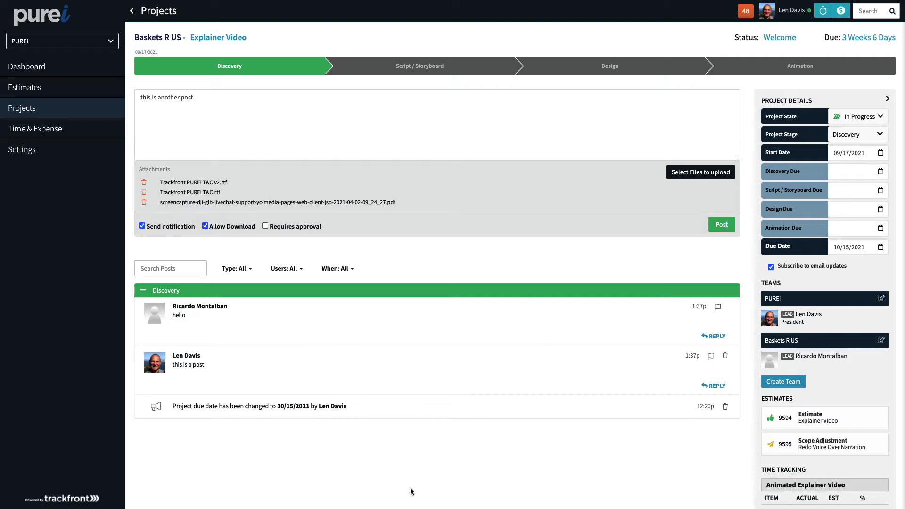
# - Publish the drafted comment with downloads allowed, approval required and the stage set to advance on approval
pyautogui.click(205, 227)
pyautogui.click(206, 226)
pyautogui.click(265, 227)
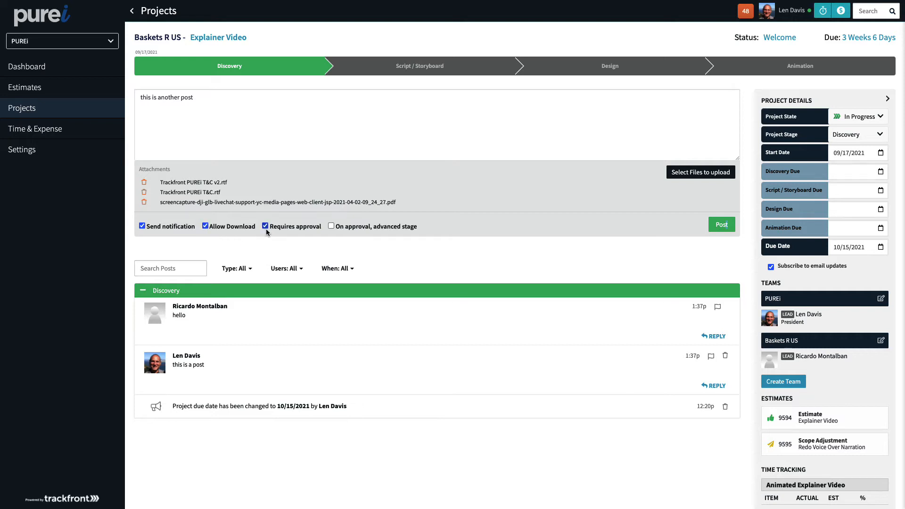
pyautogui.click(333, 229)
pyautogui.click(721, 225)
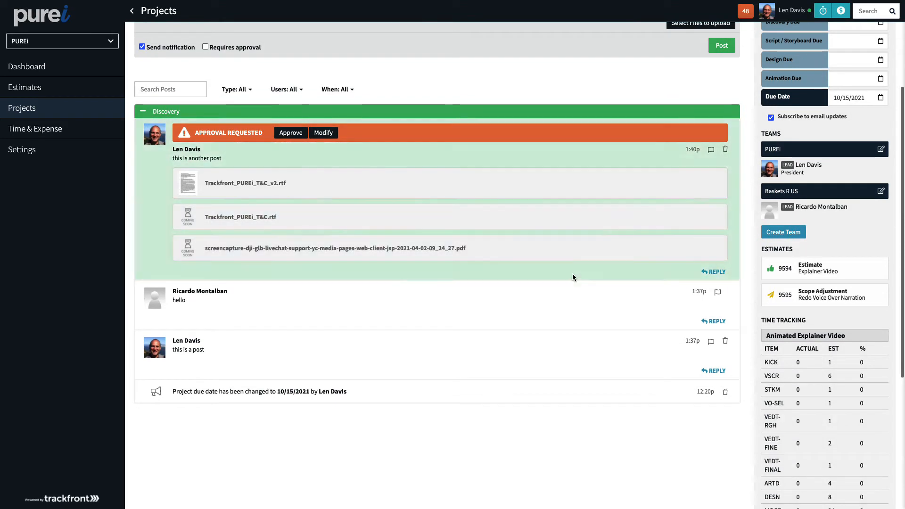
# - Reply "thanks for the approval" to the approved post in the Discovery stage
pyautogui.scroll(1, 371, 323)
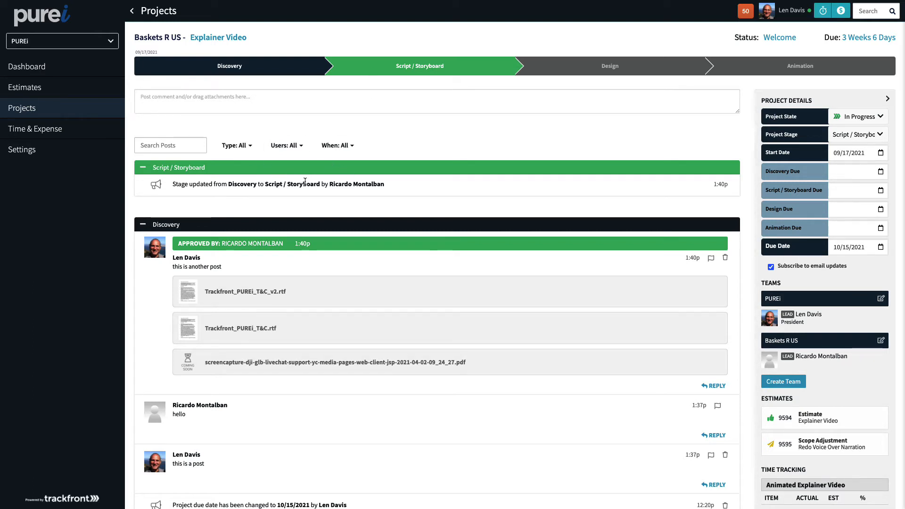
pyautogui.scroll(-2, 413, 231)
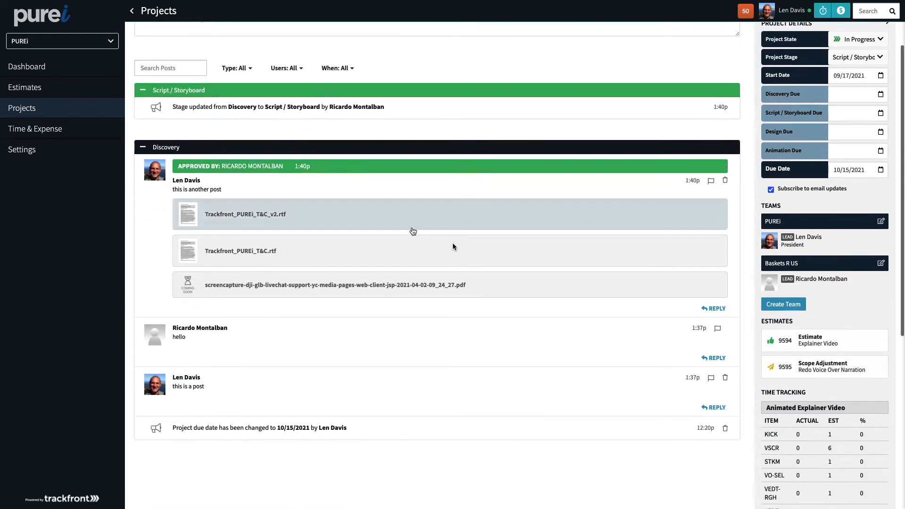
pyautogui.click(716, 308)
pyautogui.write('thank')
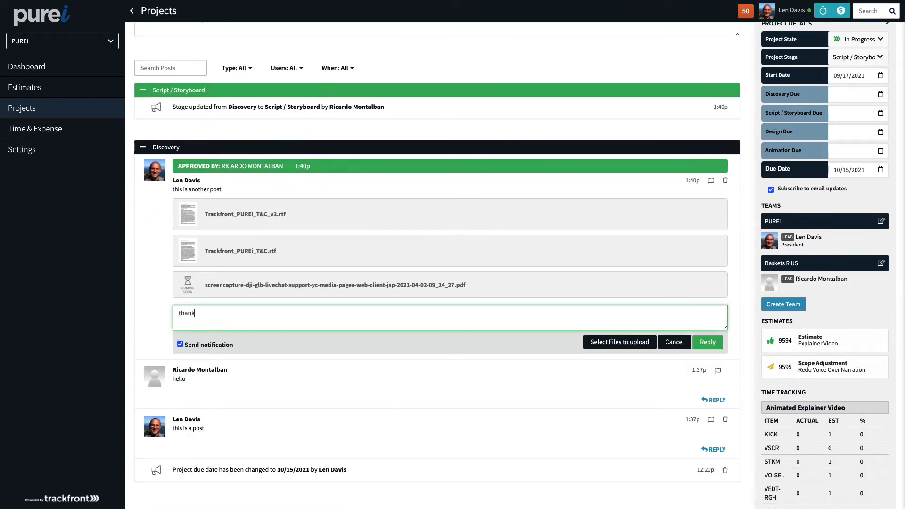
pyautogui.write('s for the approval')
pyautogui.click(703, 343)
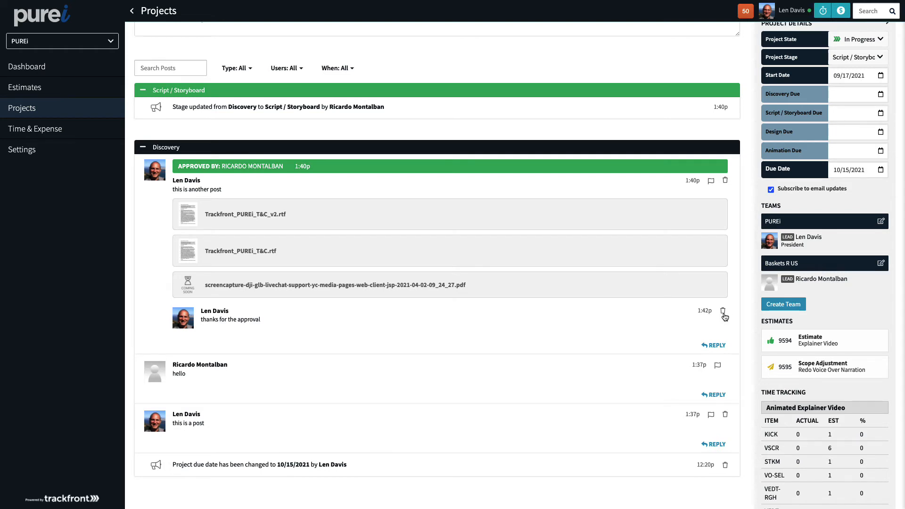
# - Flag the "hello" post, and reply "here's another file" to the approved post with Screen Shot 2021-08-24 at 10.03.13 AM.png attached
pyautogui.click(717, 368)
pyautogui.click(714, 346)
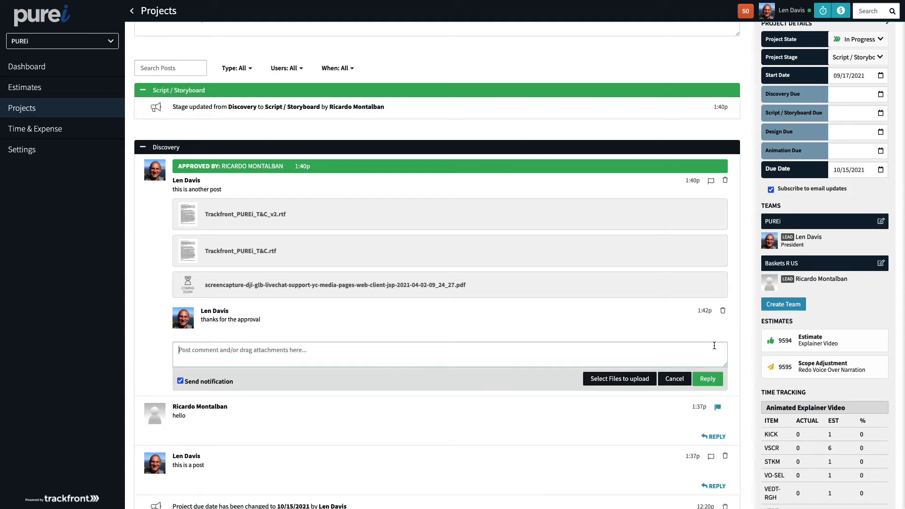
pyautogui.write("here's ano")
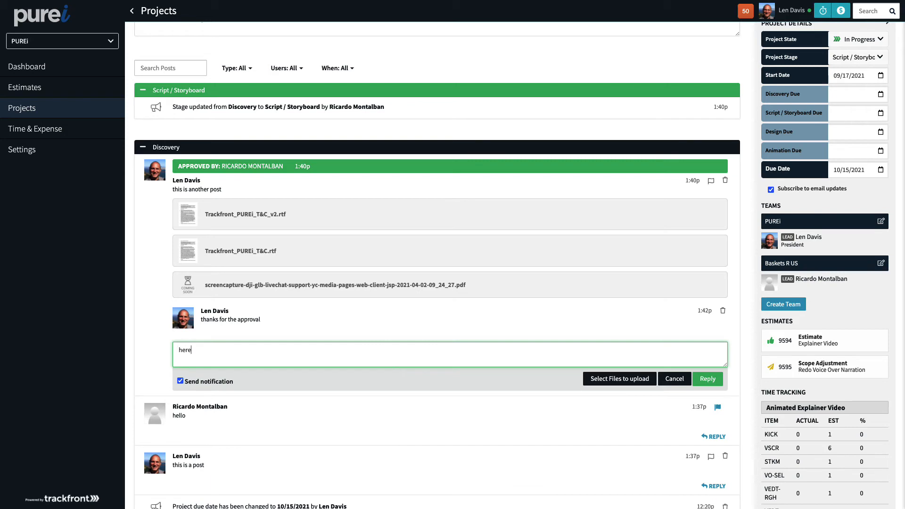
pyautogui.write('ile')
pyautogui.moveTo(405, 235); pyautogui.dragTo(386, 350)
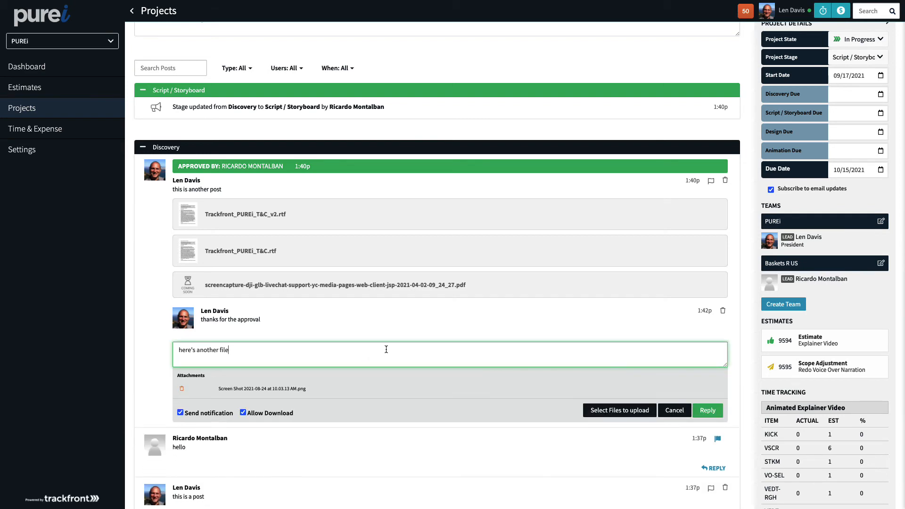
pyautogui.click(708, 412)
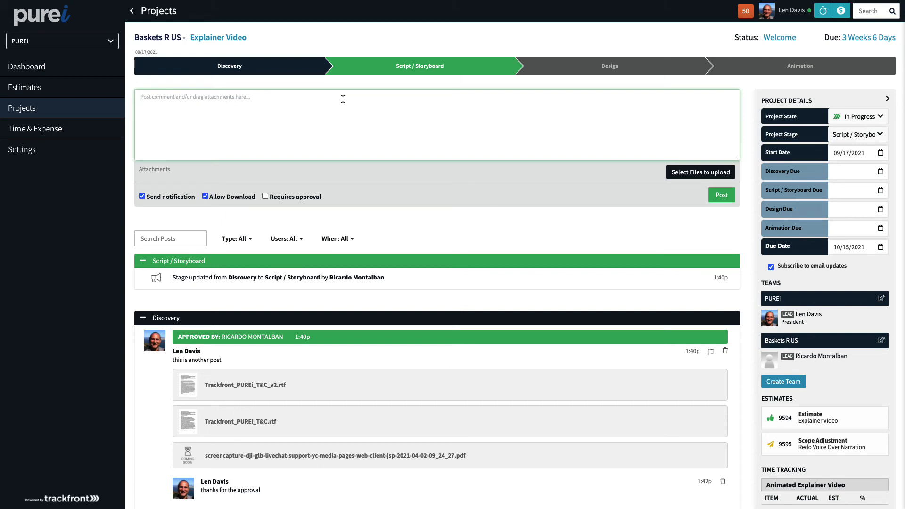
# - Post the comment "this is another post" to the Script / Storyboard stage
pyautogui.write('this is ')
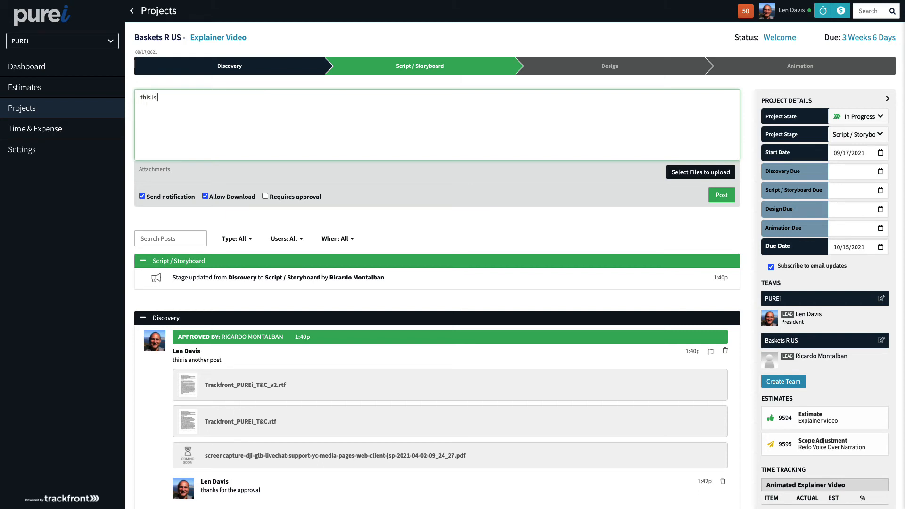
pyautogui.write('another post')
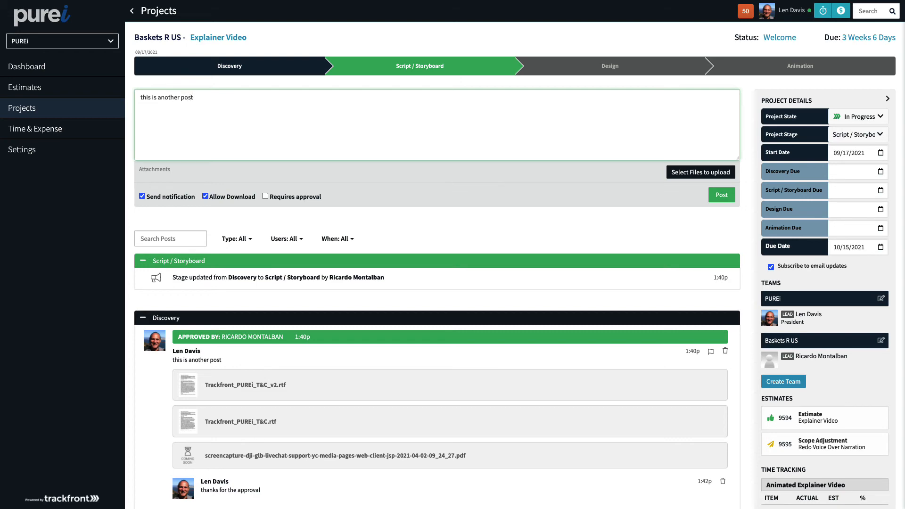
pyautogui.click(727, 201)
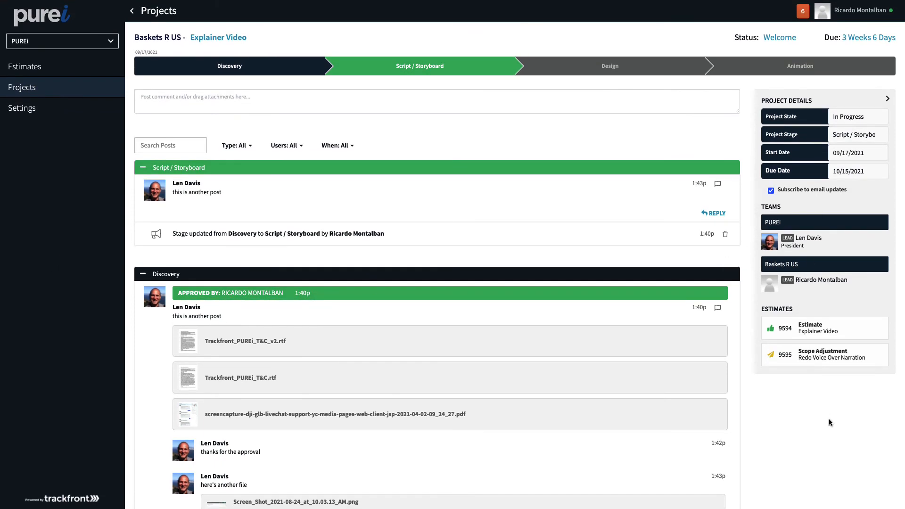
# - From the client's account, post the comment "types another post" with Trackfront PUREi T&C.rtf attached
pyautogui.scroll(-5, 817, 401)
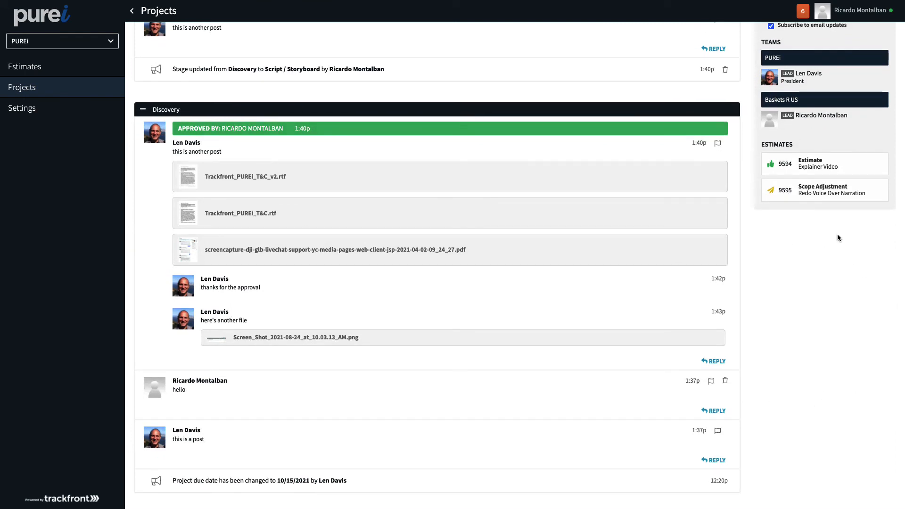
pyautogui.scroll(5, 831, 380)
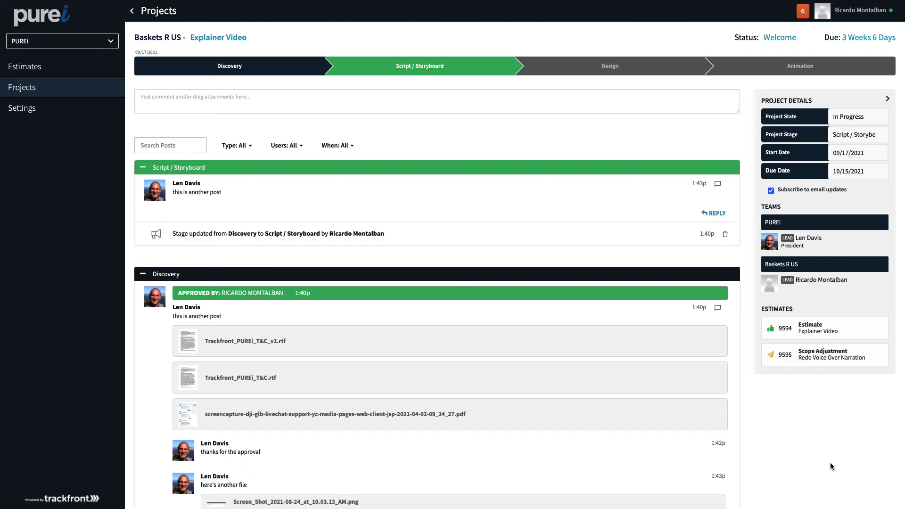
pyautogui.click(376, 101)
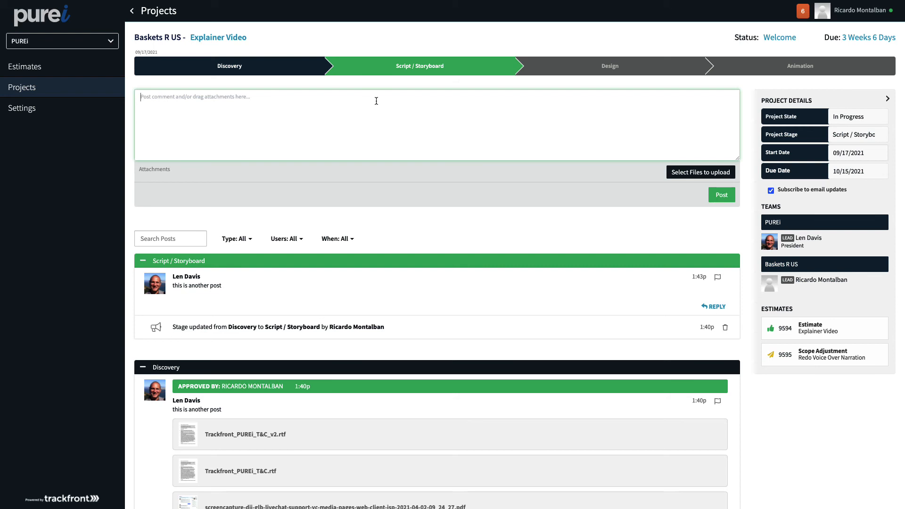
pyautogui.write('types')
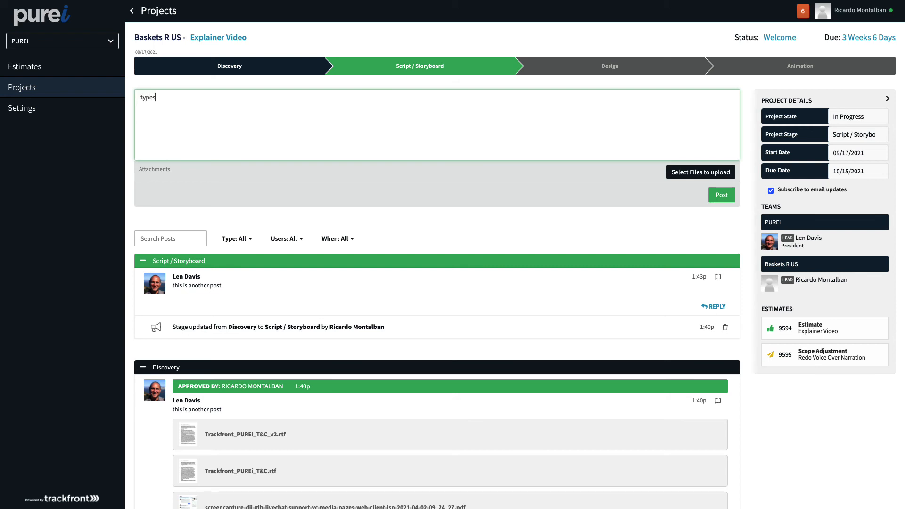
pyautogui.write(' another post')
pyautogui.moveTo(499, 2); pyautogui.dragTo(425, 127)
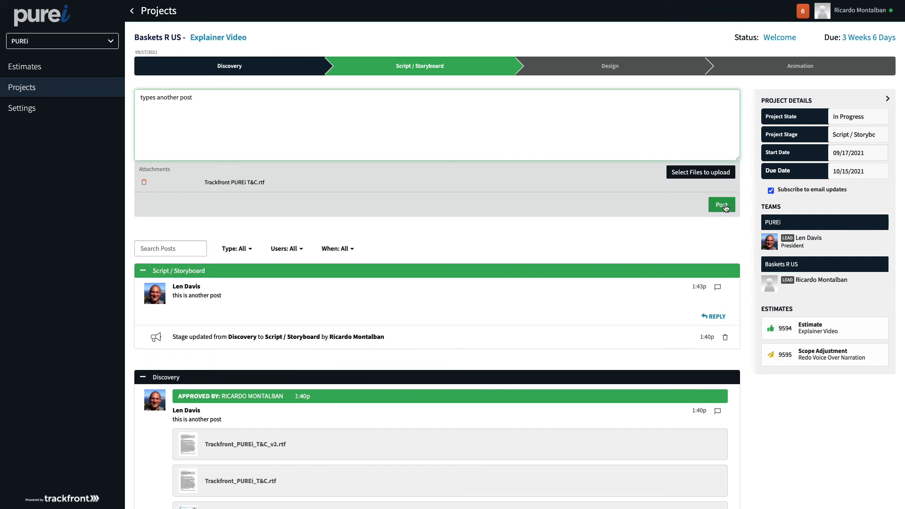
pyautogui.click(726, 208)
# - Draft the reply "asdfasdfaff adsf asdf adsf" to the client's new post and attach Screen Shot 2021-09-15 at 3.14.48 PM.png
pyautogui.scroll(-5, 236, 181)
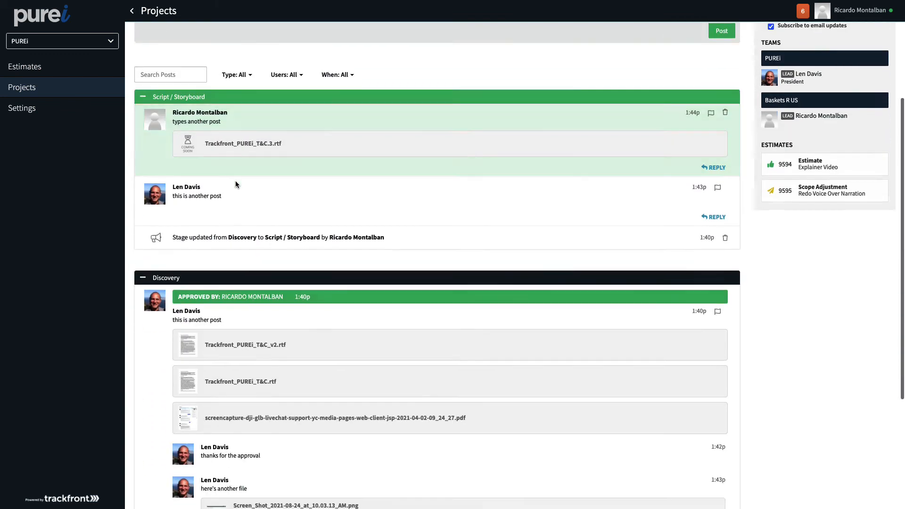
pyautogui.scroll(4, 304, 184)
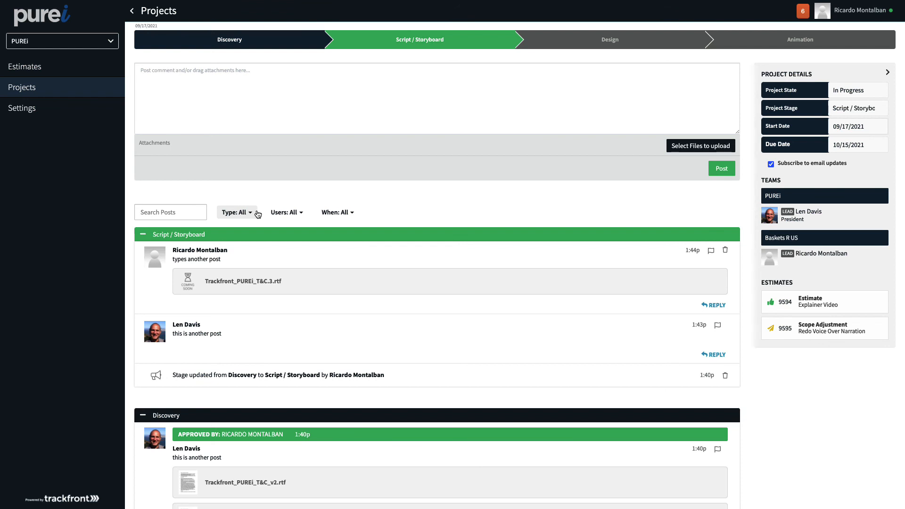
pyautogui.scroll(1, 258, 214)
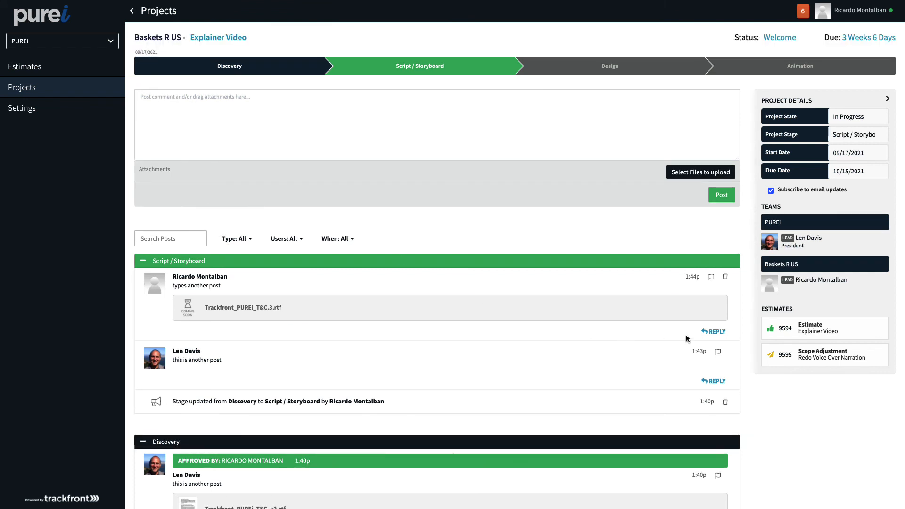
pyautogui.click(713, 332)
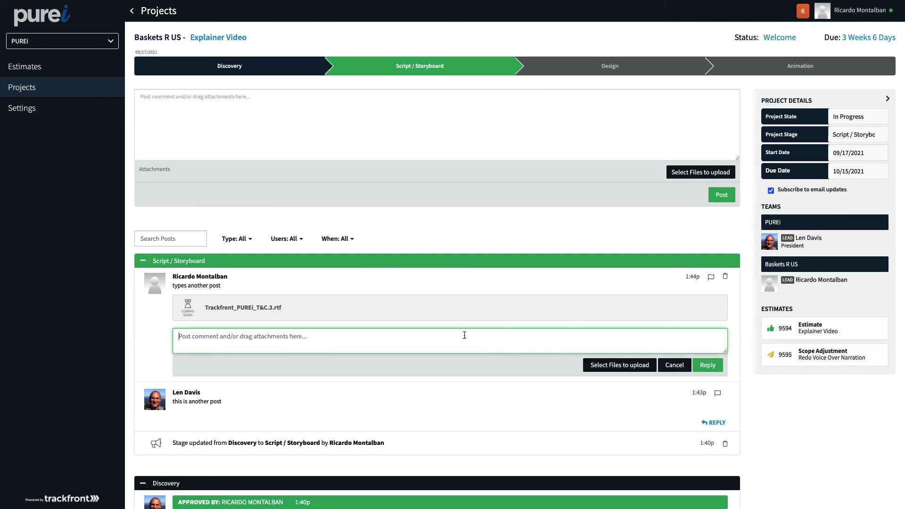
pyautogui.write('asdfasdfaf')
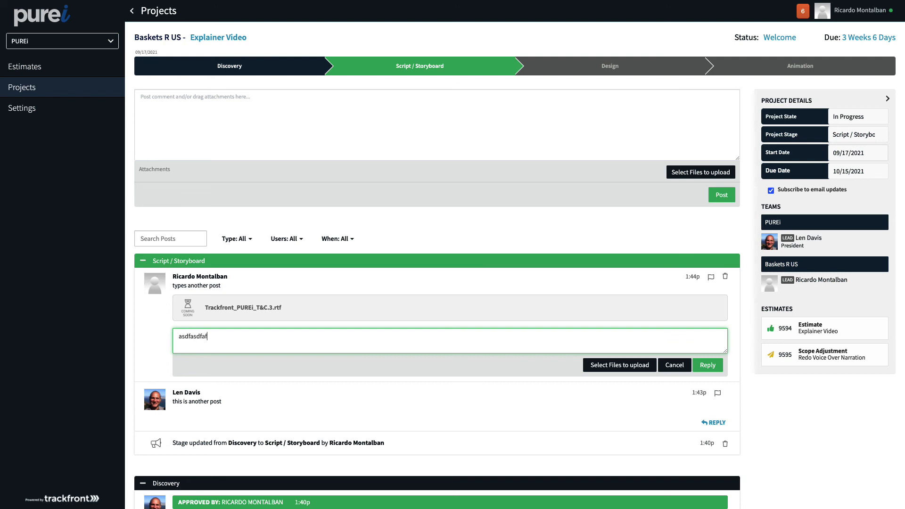
pyautogui.write('f adsf asdf adsf')
pyautogui.moveTo(519, 2); pyautogui.dragTo(435, 335)
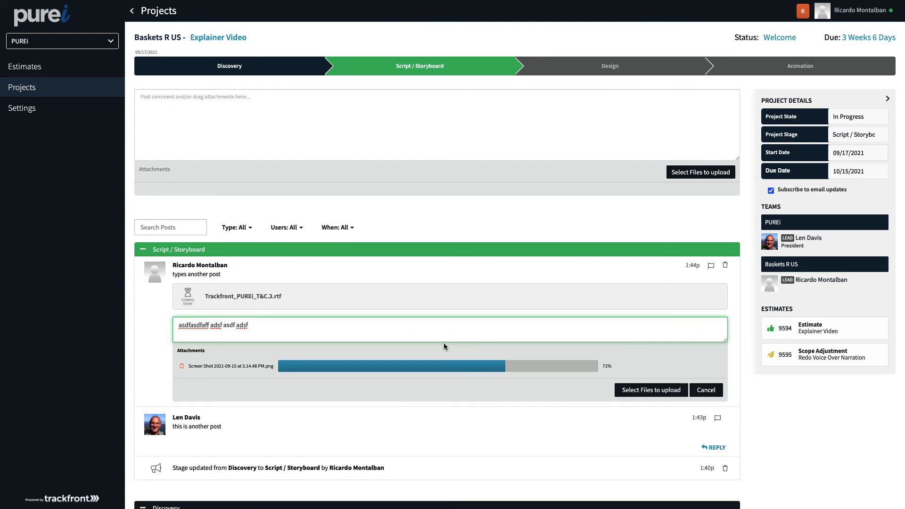